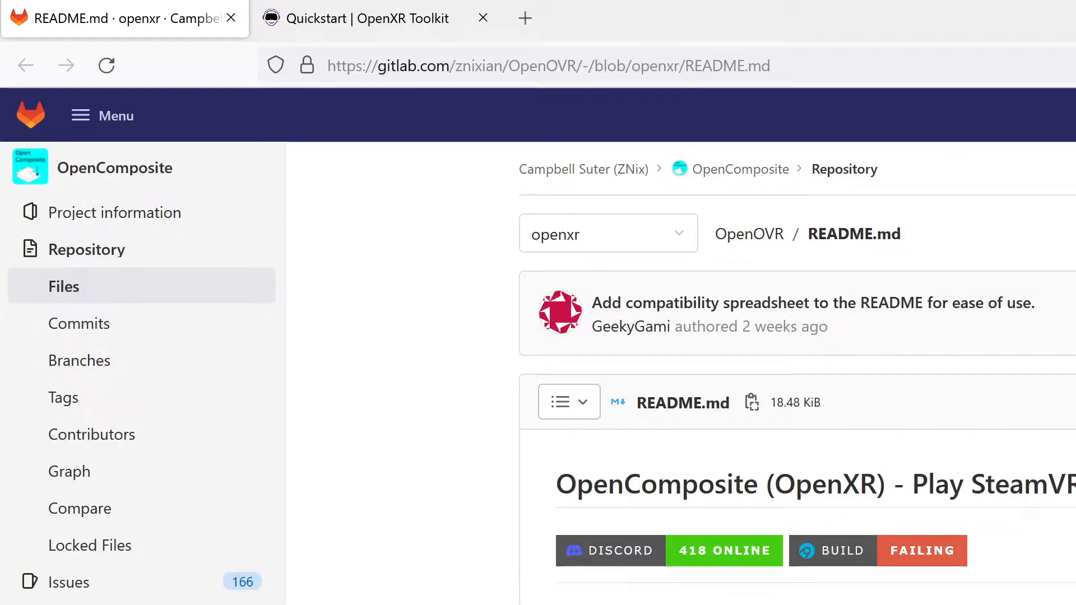
{"action": "scroll", "coordinate": [799, 378], "scroll_direction": "down", "scroll_amount": 4}
{"action": "scroll", "coordinate": [798, 378], "scroll_direction": "down", "scroll_amount": 3}
{"action": "scroll", "coordinate": [949, 222], "scroll_direction": "down", "scroll_amount": 5}
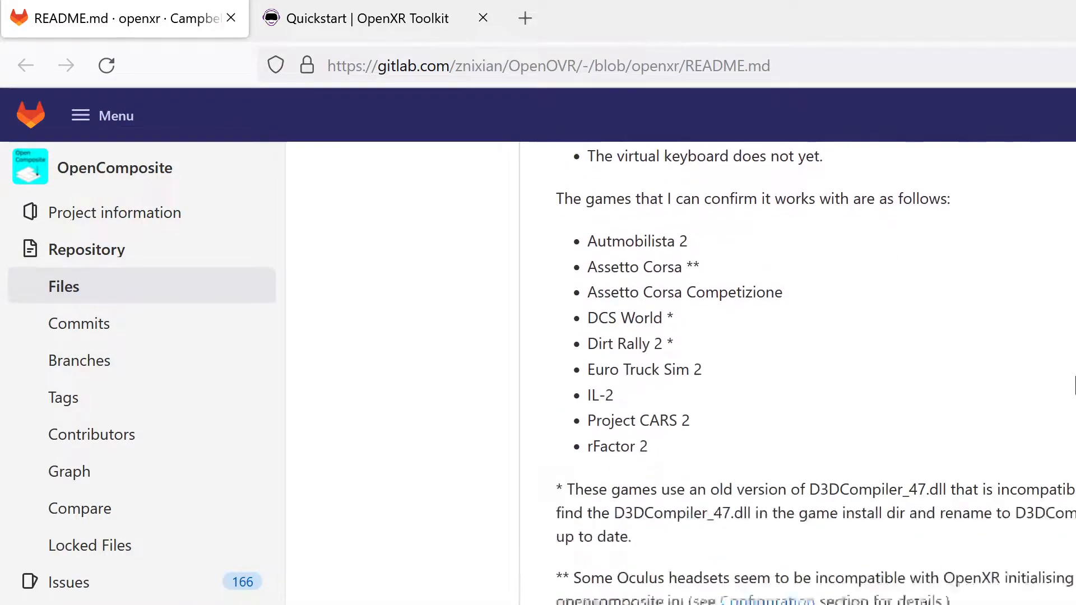
{"action": "scroll", "coordinate": [1074, 385], "scroll_direction": "down", "scroll_amount": 2}
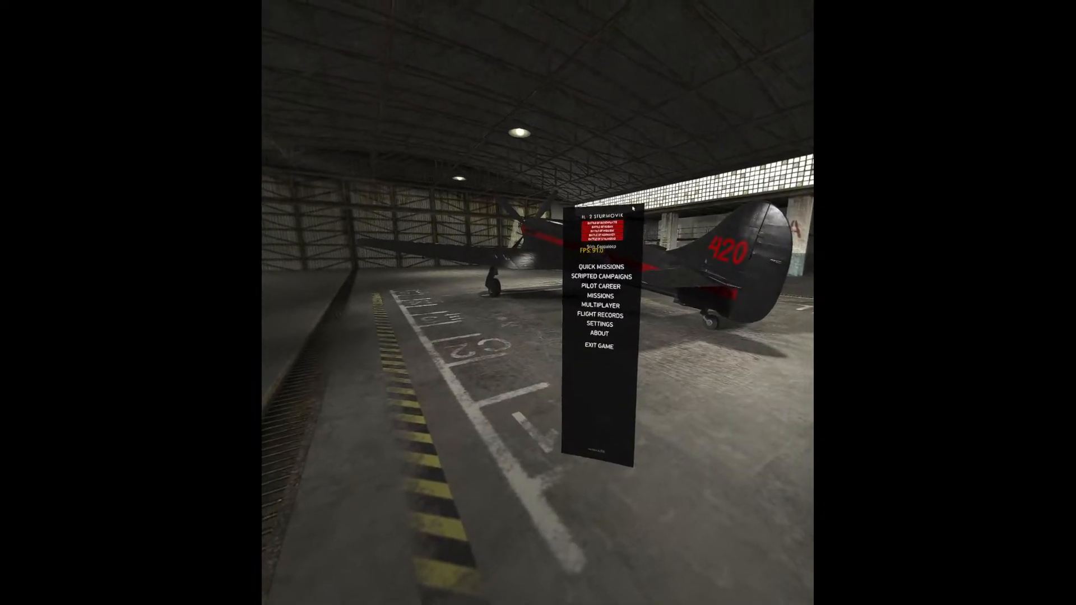
Navigate to the Menu section's timeout option and set it to Medium.
{"action": "key", "text": "ctrl+F3"}
{"action": "key", "text": "ctrl+F3"}
{"action": "key", "text": "ctrl+F3"}
{"action": "key", "text": "ctrl+F2"}
{"action": "key", "text": "ctrl+F2"}
{"action": "key", "text": "ctrl+F2"}
{"action": "key", "text": "ctrl+F1"}
{"action": "key", "text": "ctrl+F1"}
{"action": "key", "text": "ctrl+F1"}
{"action": "key", "text": "ctrl+F3"}
{"action": "key", "text": "ctrl+F3"}
{"action": "key", "text": "ctrl+F2"}
{"action": "key", "text": "ctrl+F2"}
{"action": "key", "text": "ctrl+F2"}
{"action": "key", "text": "ctrl+F2"}
{"action": "key", "text": "ctrl+F2"}
{"action": "key", "text": "ctrl+F1"}
{"action": "key", "text": "ctrl+F1"}
{"action": "key", "text": "ctrl+F1"}
{"action": "key", "text": "ctrl+F1"}
{"action": "key", "text": "ctrl+F2"}
{"action": "key", "text": "ctrl+F2"}
{"action": "key", "text": "ctrl+F2"}
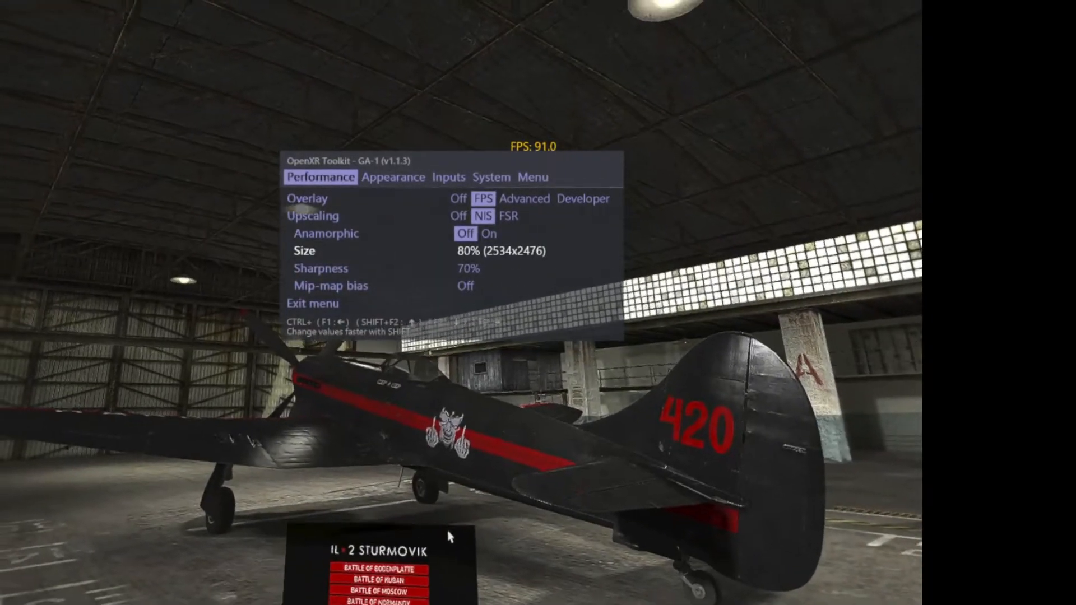
Move down through the Performance section past the NIS Size (80%) and Sharpness options.
{"action": "key", "text": "ctrl+F2"}
{"action": "key", "text": "ctrl+F2"}
{"action": "key", "text": "ctrl+F2"}
{"action": "key", "text": "ctrl+F2"}
{"action": "key", "text": "ctrl+F2"}
{"action": "key", "text": "ctrl+F2"}
{"action": "key", "text": "ctrl+F2"}
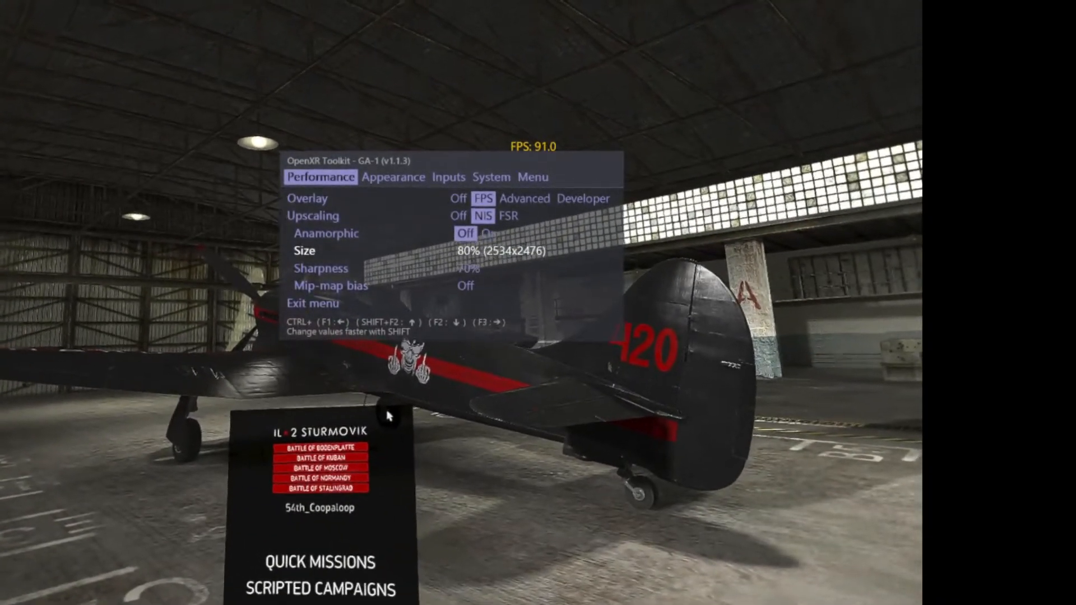
{"action": "key", "text": "ctrl+F2"}
{"action": "key", "text": "ctrl+F2"}
Move through the Appearance and Inputs sections toward the Menu section.
{"action": "key", "text": "ctrl+F2"}
{"action": "key", "text": "ctrl+F2"}
{"action": "key", "text": "ctrl+F3"}
{"action": "key", "text": "ctrl+F3"}
{"action": "key", "text": "ctrl+F3"}
{"action": "key", "text": "ctrl+F2"}
{"action": "key", "text": "ctrl+F2"}
{"action": "key", "text": "ctrl+F2"}
{"action": "key", "text": "ctrl+F2"}
{"action": "key", "text": "ctrl+F2"}
{"action": "key", "text": "ctrl+F2"}
{"action": "key", "text": "ctrl+F2"}
{"action": "key", "text": "ctrl+F3"}
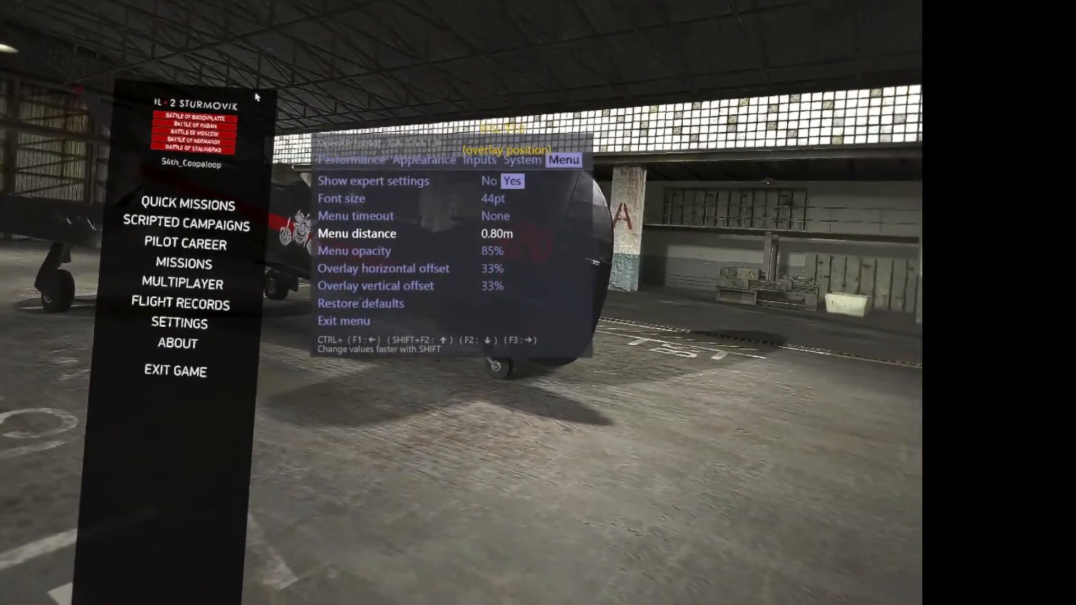
Return to the Performance section and nudge the NIS upscaling size around 80%.
{"action": "key", "text": "ctrl+F2"}
{"action": "key", "text": "ctrl+F1"}
{"action": "key", "text": "ctrl+F1"}
{"action": "key", "text": "ctrl+F1"}
{"action": "key", "text": "ctrl+F2"}
{"action": "key", "text": "ctrl+F2"}
{"action": "key", "text": "ctrl+F2"}
{"action": "key", "text": "ctrl+F2"}
{"action": "key", "text": "ctrl+F1"}
{"action": "key", "text": "ctrl+F3"}
{"action": "key", "text": "ctrl+F1"}
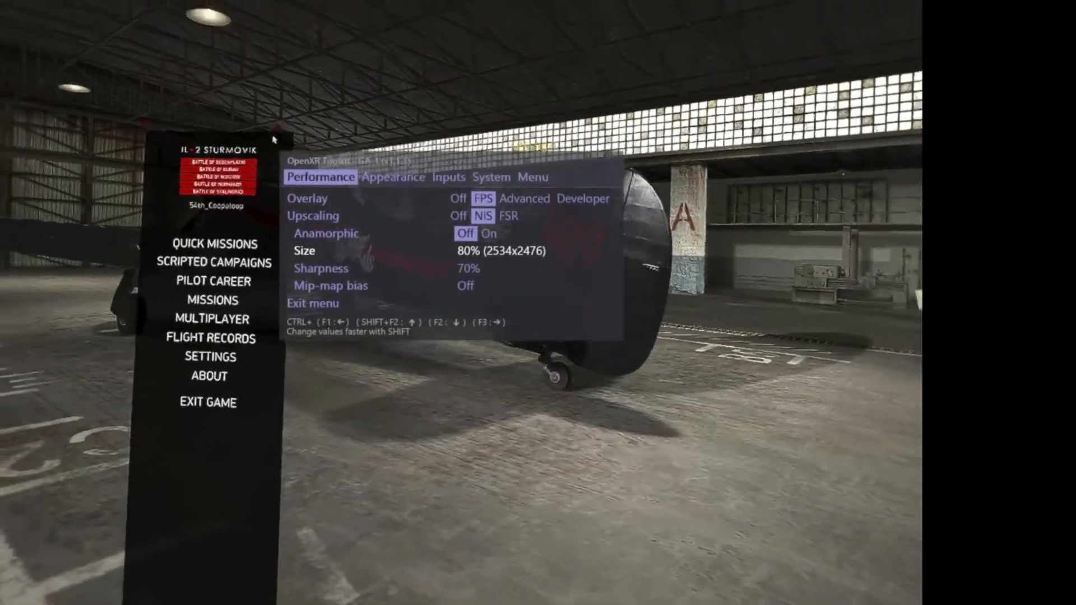